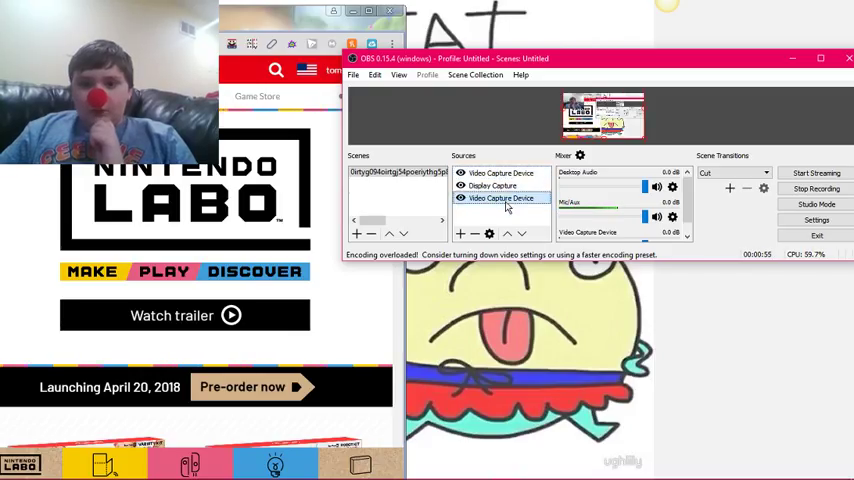
# Maximize the Chrome window showing the Nintendo Labo homepage to fill the screen.
pyautogui.doubleClick(258, 8)
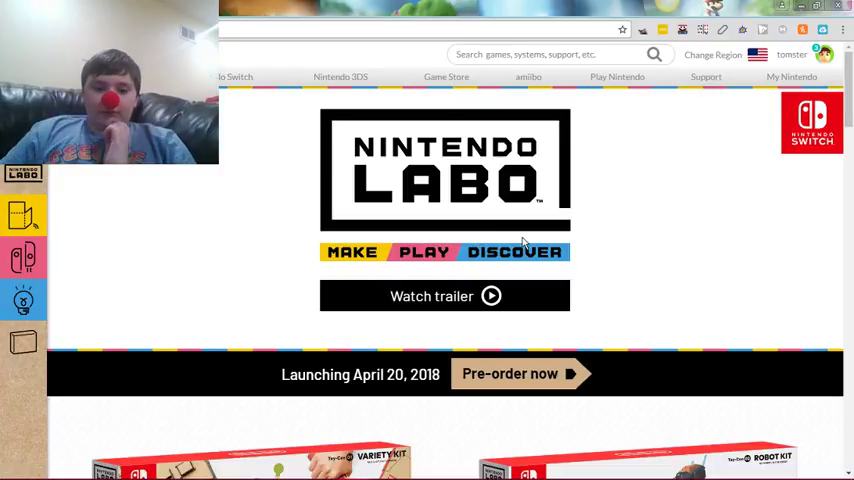
pyautogui.scroll(-1, 535, 262)
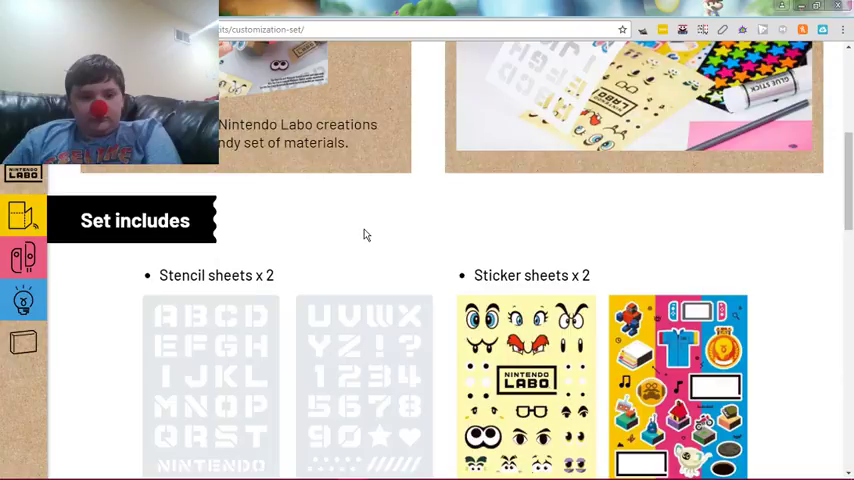
pyautogui.scroll(-2, 366, 235)
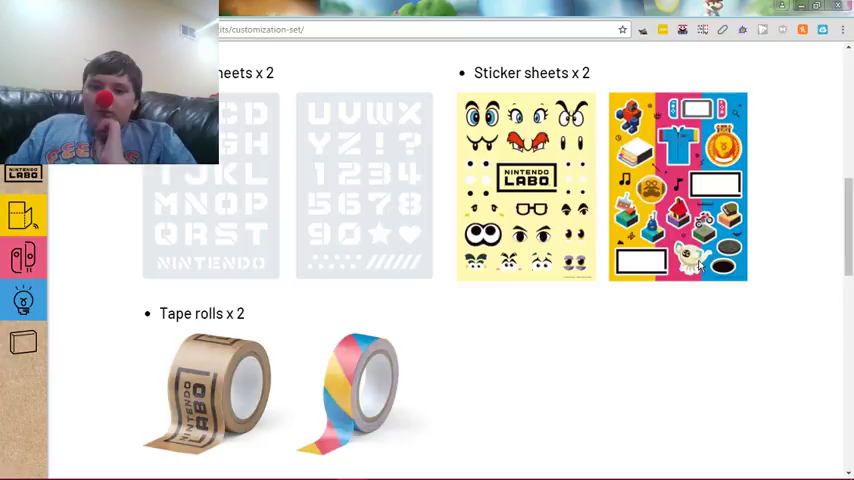
# Go back with Alt+Left to the Variety Kit page with its five projects and Toy-Con RC Car.
pyautogui.hotkey('alt', 'Left')
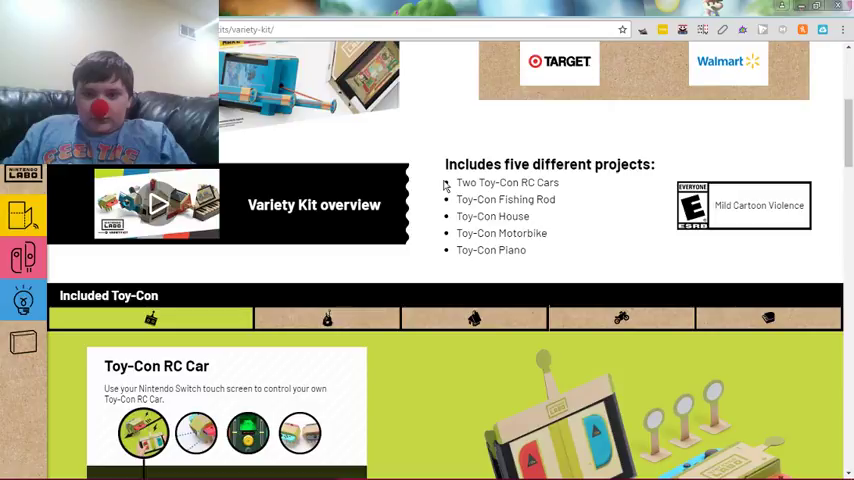
pyautogui.scroll(-3, 283, 285)
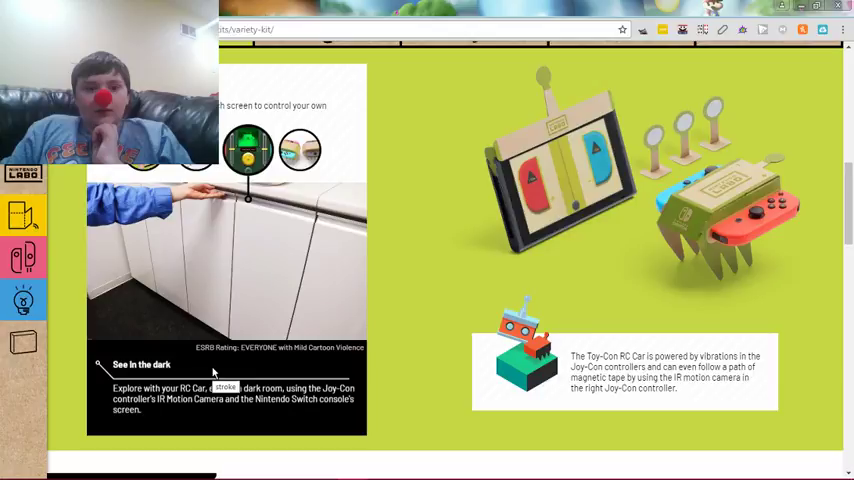
pyautogui.scroll(-5, 324, 316)
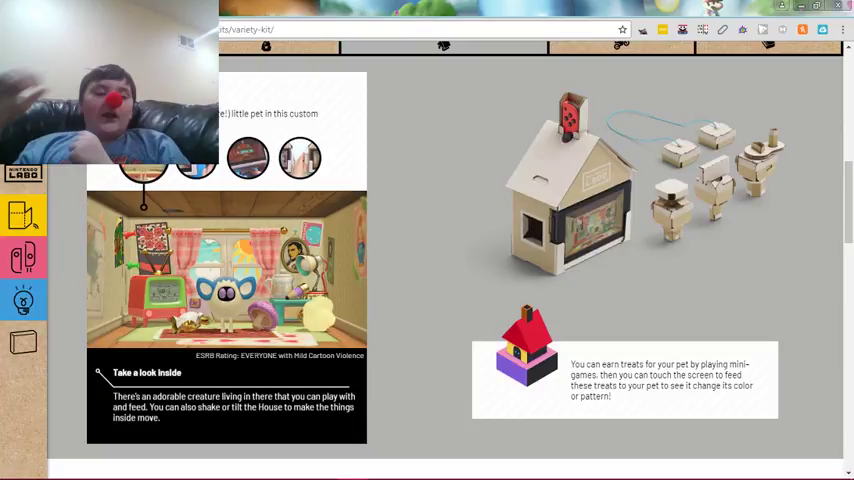
pyautogui.scroll(-3, 600, 250)
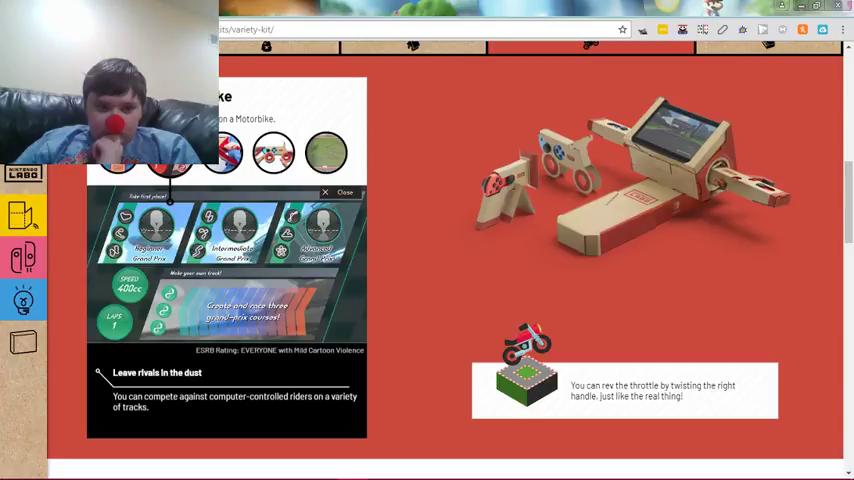
pyautogui.scroll(-5, 54, 287)
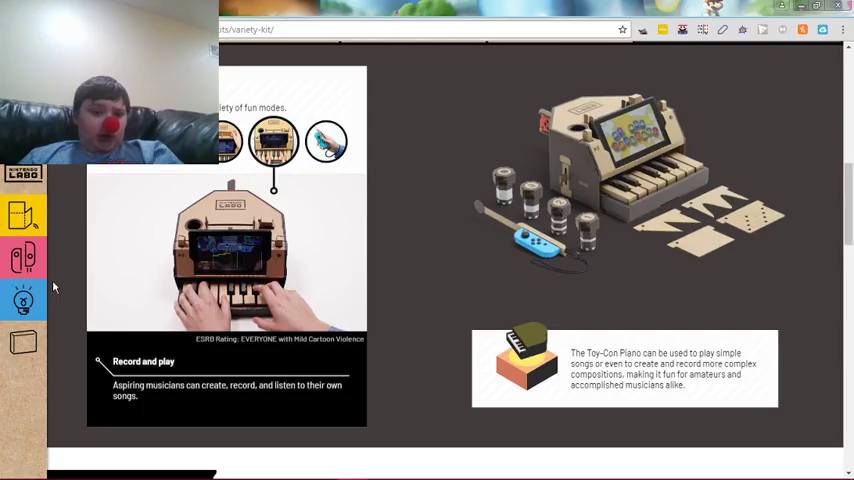